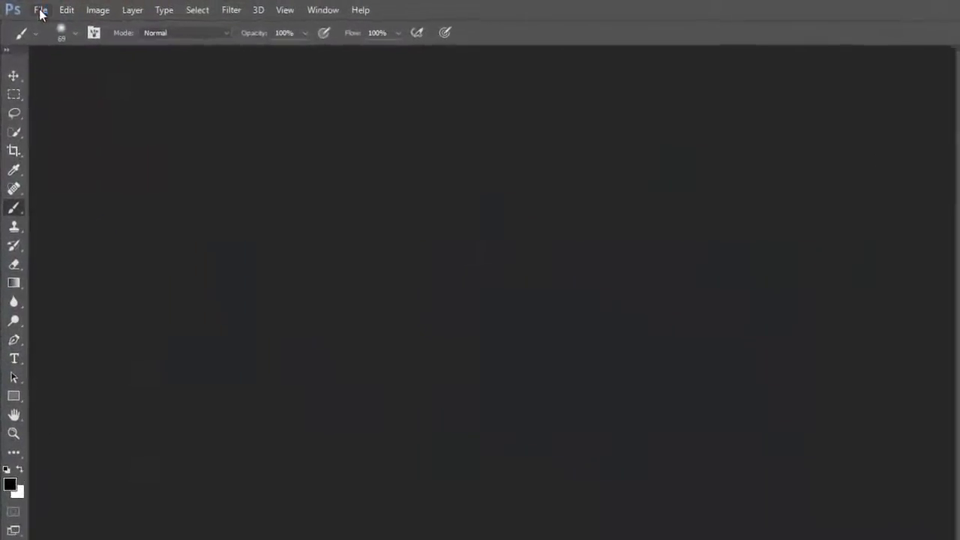
click(42, 12)
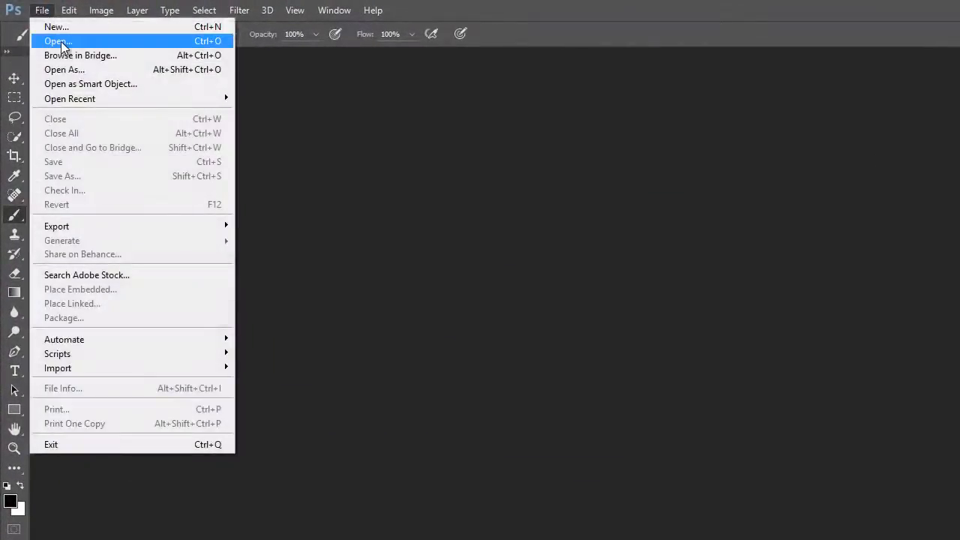
click(69, 28)
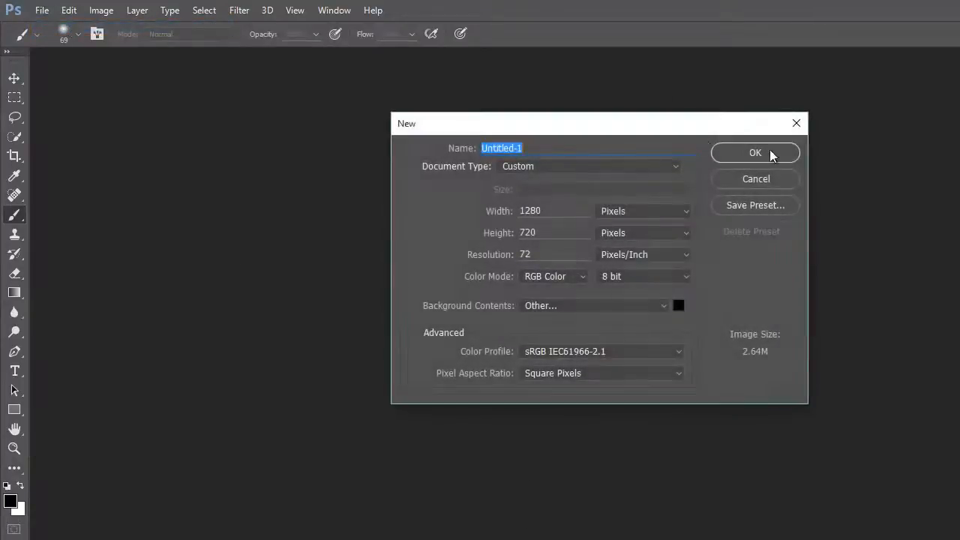
click(797, 122)
Open girl-1388182_960_720.jpg from New folder on the Desktop and duplicate its image layer twice.
click(42, 10)
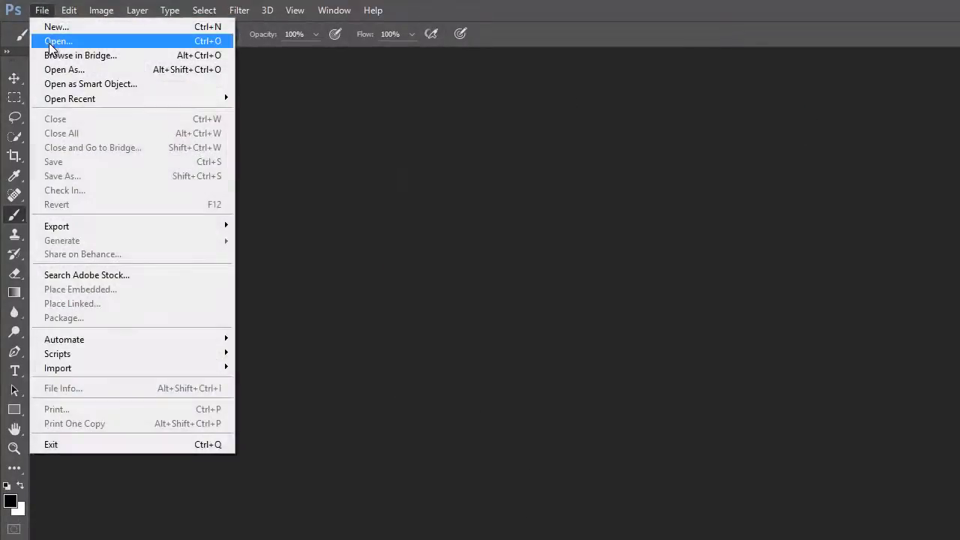
click(53, 38)
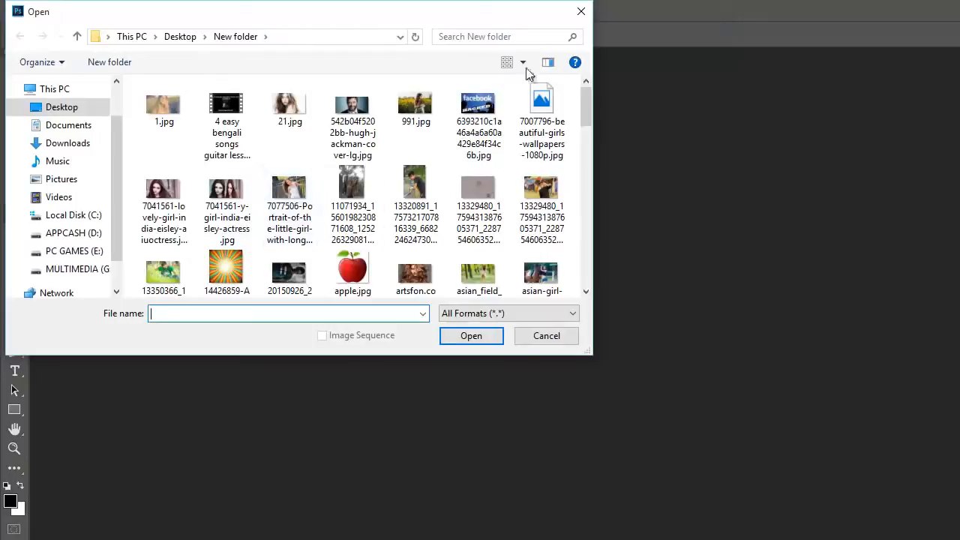
drag(582, 90, 565, 180)
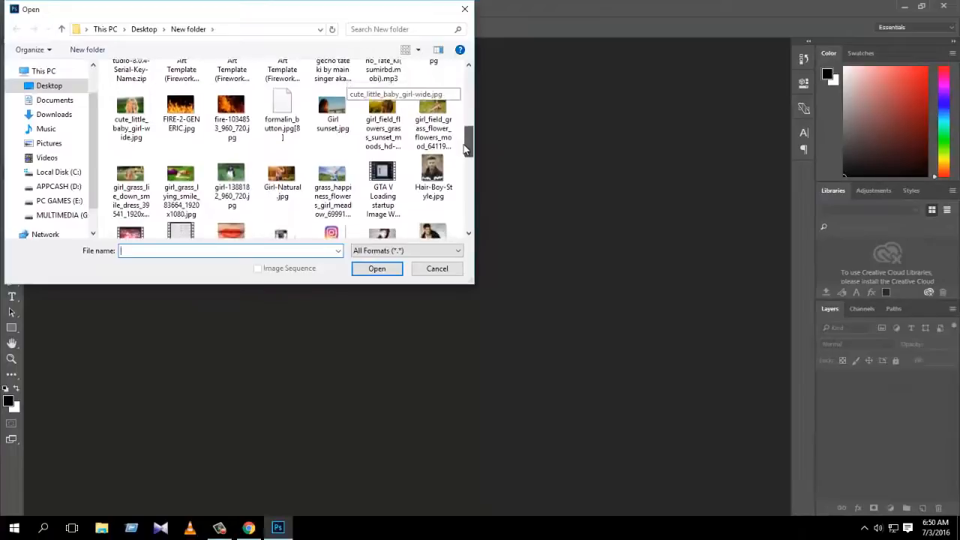
double_click(249, 180)
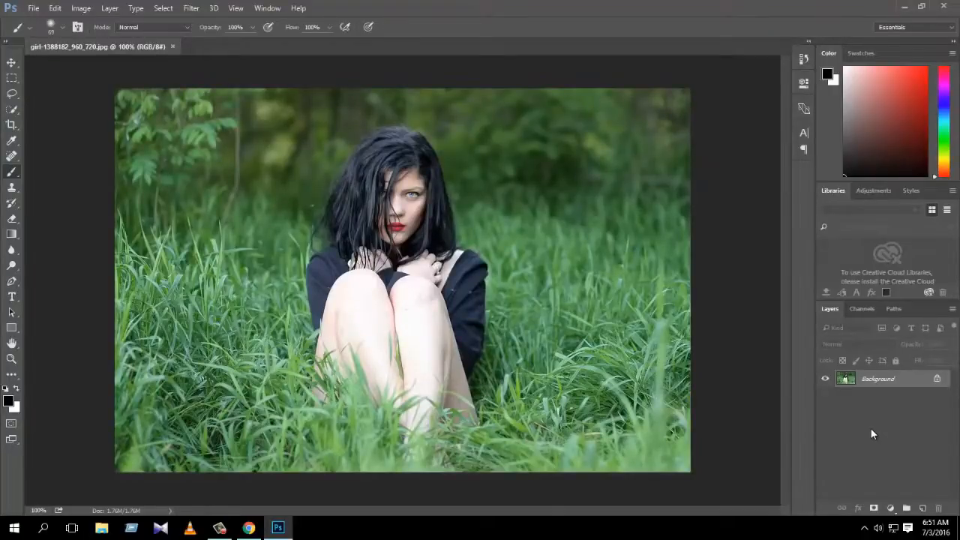
key(ctrl+j)
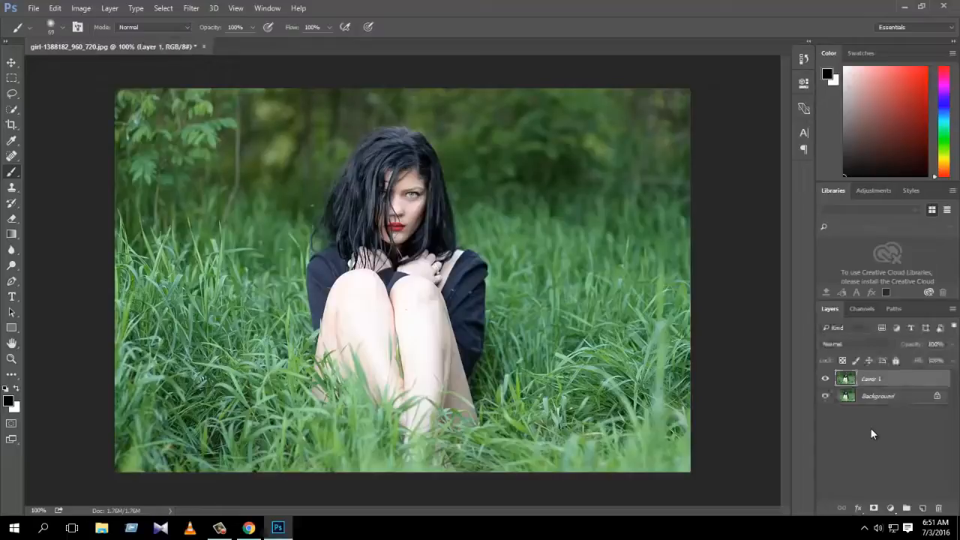
key(ctrl+j)
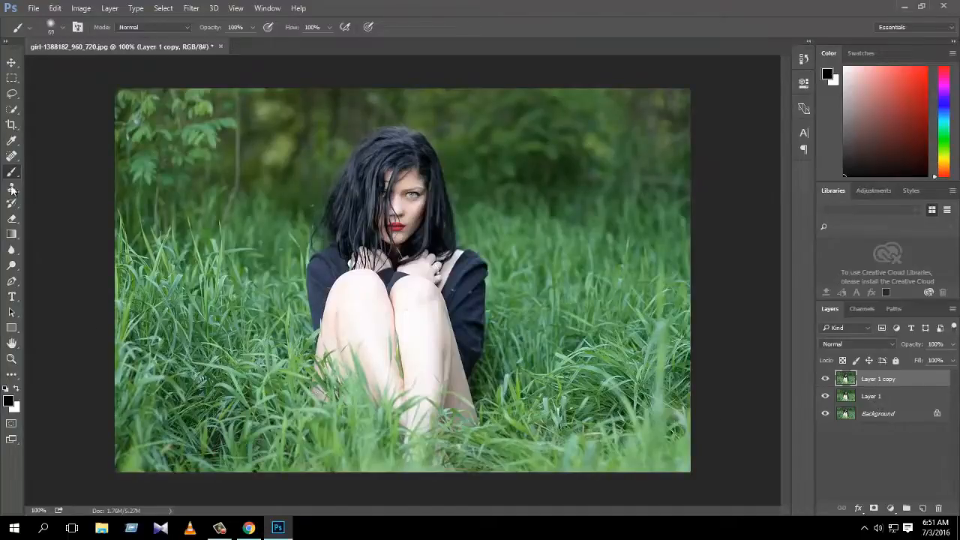
Select the seated woman on the topmost layer with the Quick Selection tool, using a smaller brush at 0% hardness.
click(12, 110)
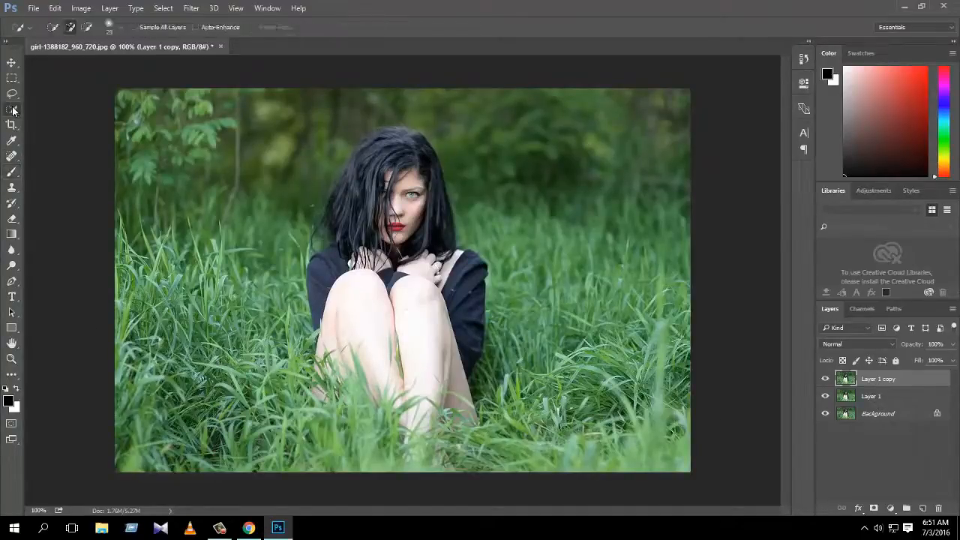
click(117, 28)
mouse_move(54, 90)
mouse_down()
mouse_move(77, 90)
mouse_move(52, 90)
mouse_up()
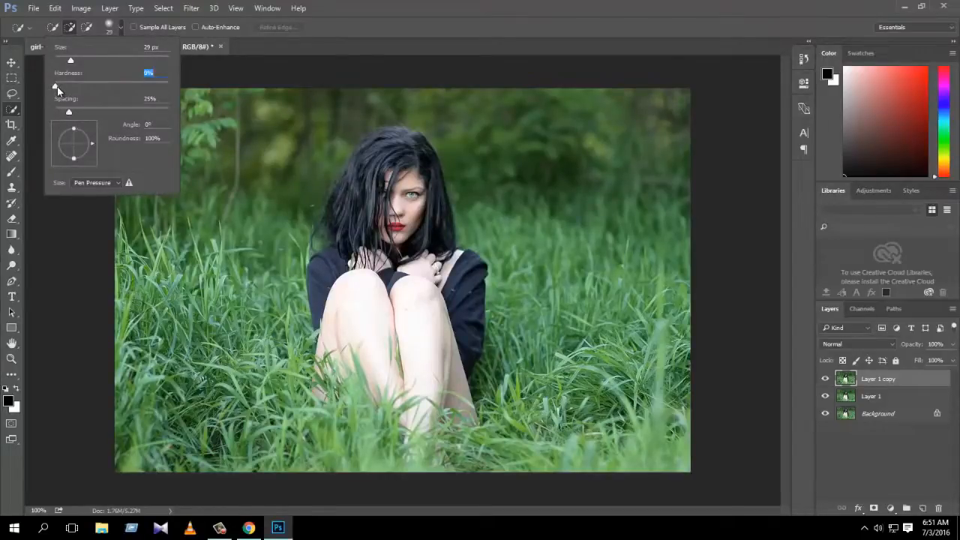
drag(72, 64, 64, 63)
mouse_move(351, 179)
mouse_down()
mouse_move(369, 216)
mouse_move(360, 186)
mouse_move(375, 142)
mouse_move(393, 132)
mouse_move(414, 141)
mouse_move(444, 251)
mouse_move(470, 266)
mouse_move(467, 341)
mouse_move(448, 391)
mouse_move(405, 424)
mouse_move(416, 384)
mouse_move(366, 338)
mouse_move(337, 356)
mouse_move(349, 368)
mouse_move(315, 382)
mouse_move(306, 371)
mouse_move(360, 405)
mouse_move(323, 267)
mouse_move(345, 219)
mouse_up()
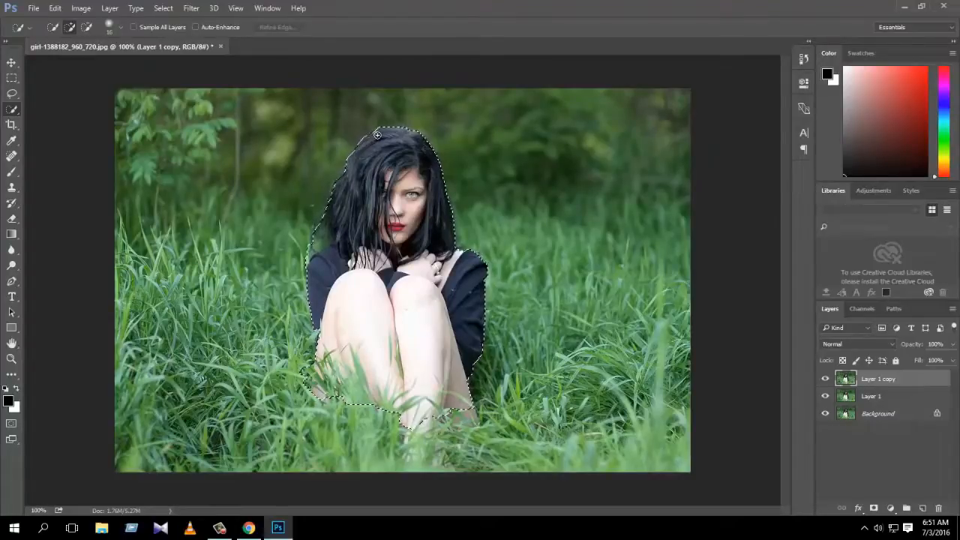
drag(343, 176, 366, 170)
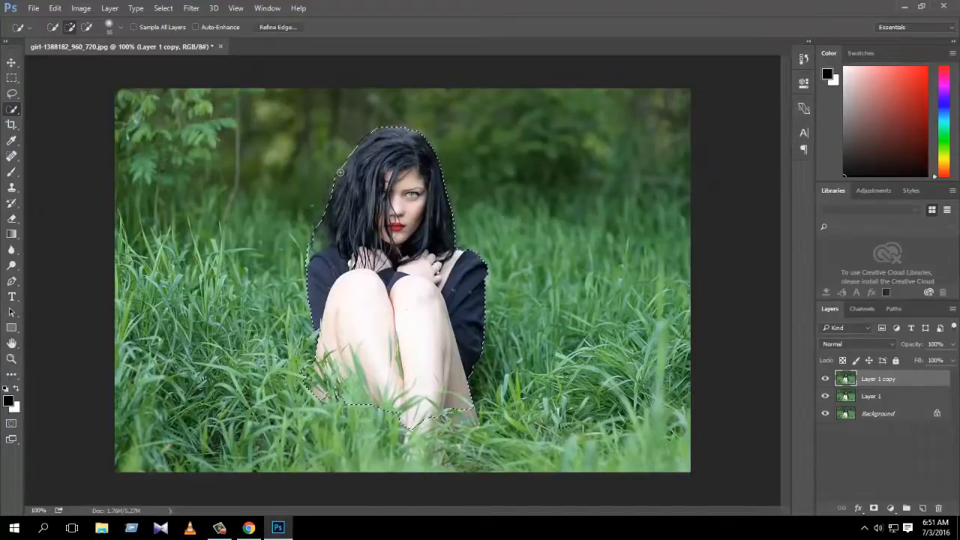
key(alt)
Check the cutout in a Refine Edge preview, and subtract the stray grass between her hair and shoulder from the selection.
click(286, 27)
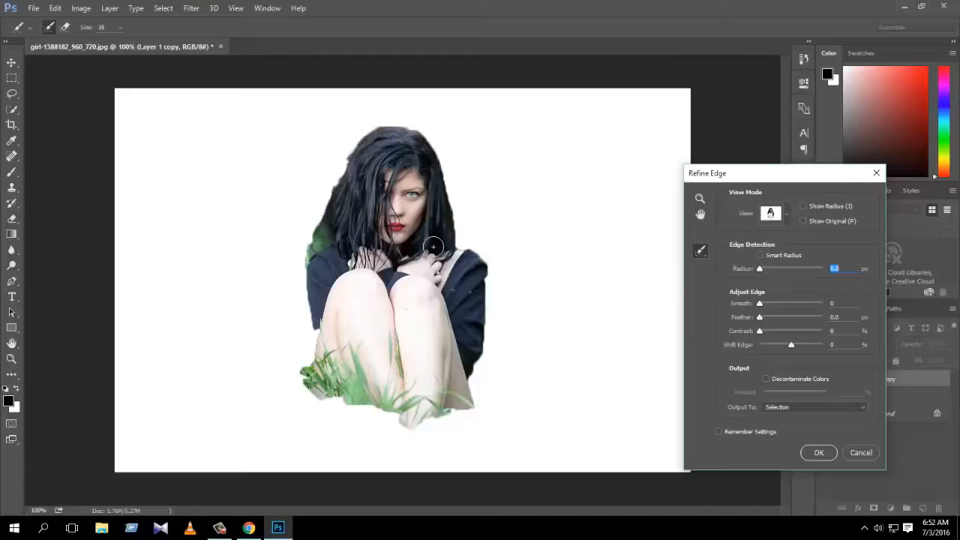
click(875, 173)
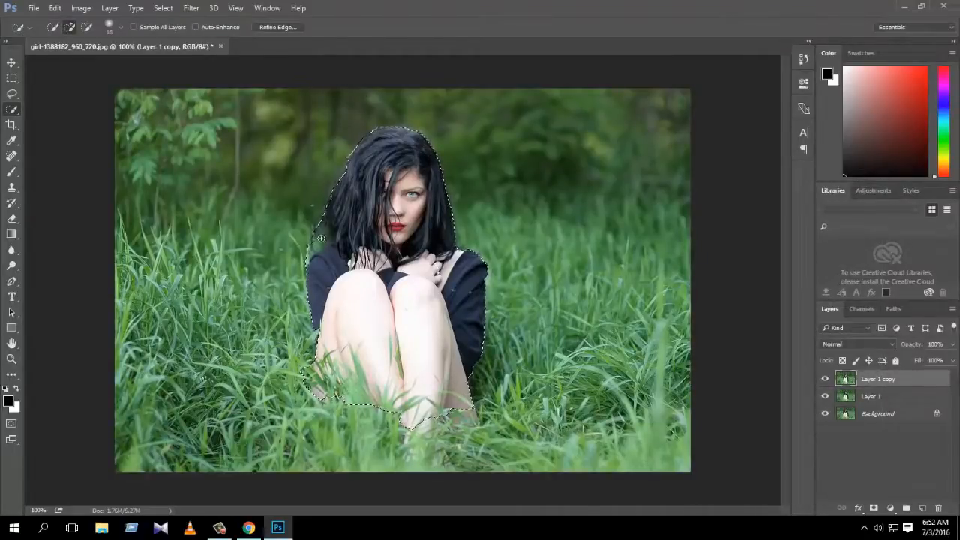
key(alt)
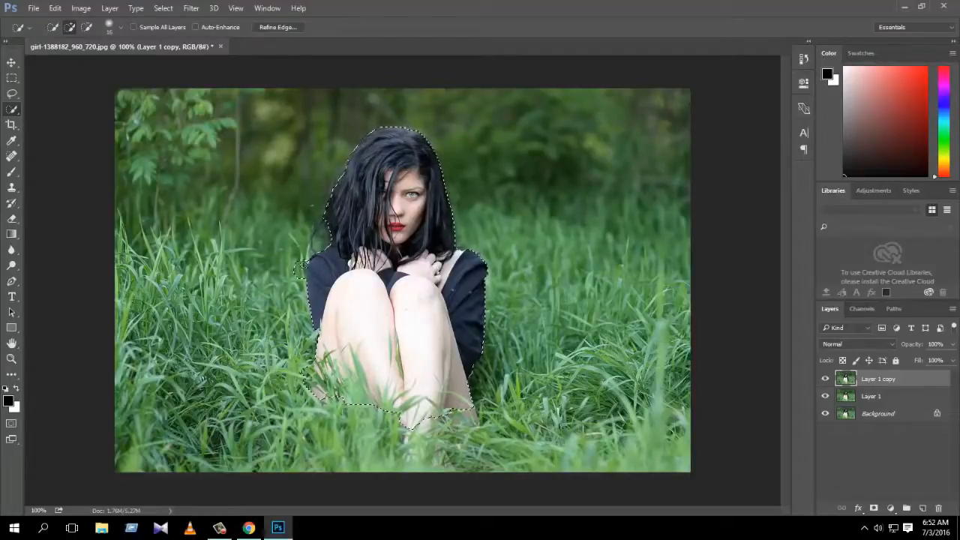
key(alt)
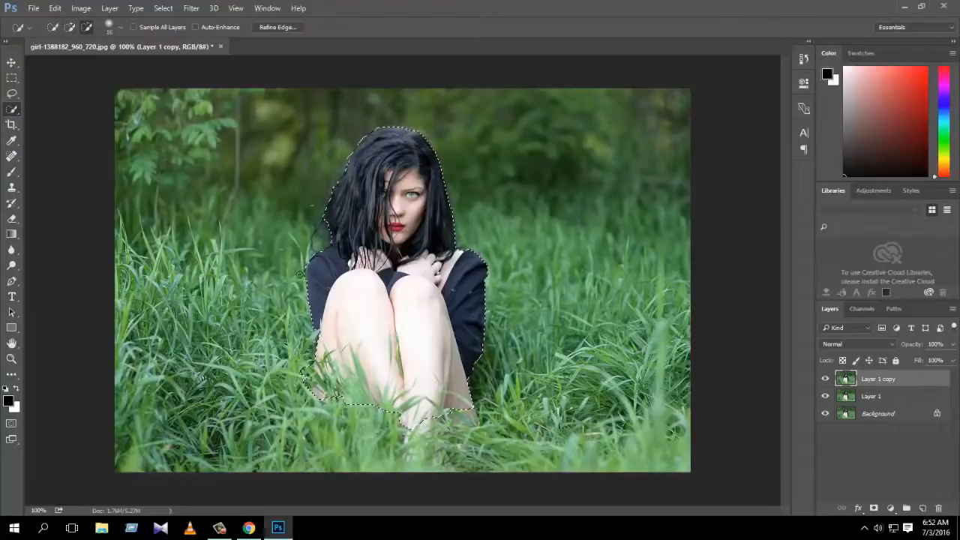
key(alt)
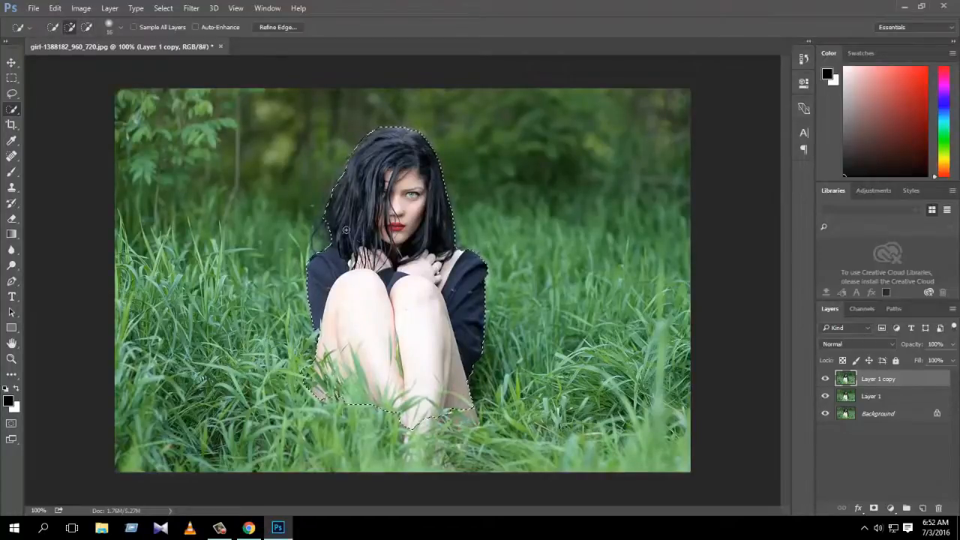
Refine the selection edge around the woman's hair, shoulders and legs with Refine Edge, and increase the smoothing.
click(295, 26)
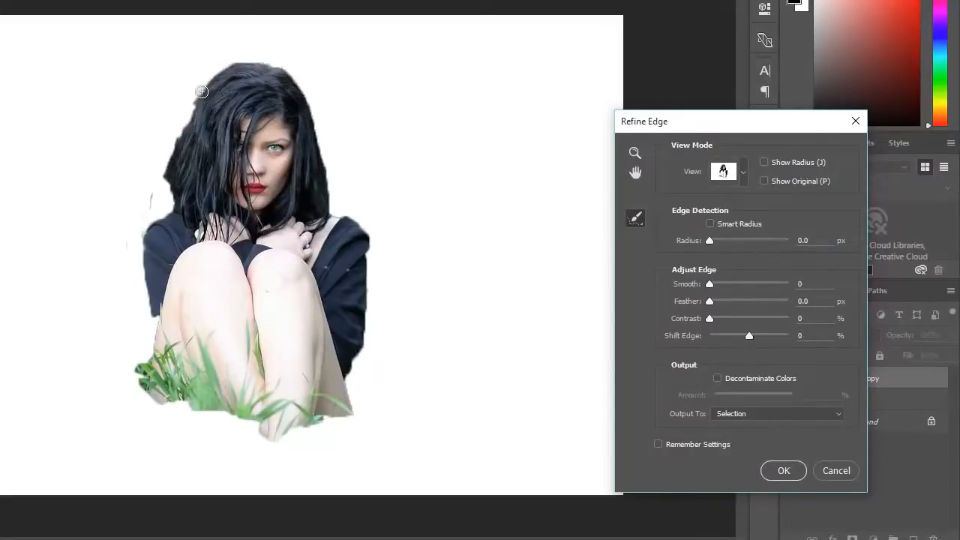
mouse_move(202, 91)
mouse_down()
mouse_move(168, 213)
mouse_move(148, 226)
mouse_move(143, 274)
mouse_move(156, 315)
mouse_up()
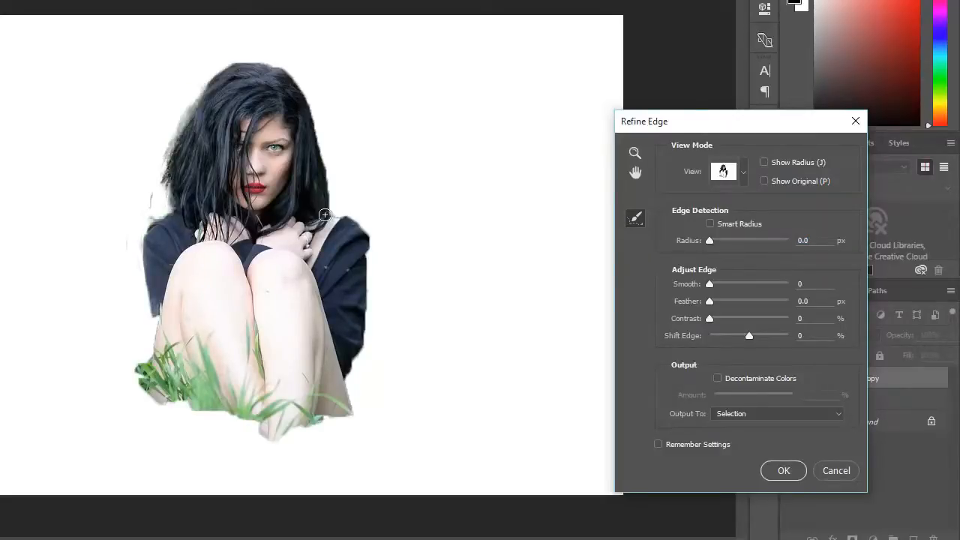
mouse_move(339, 223)
mouse_down()
mouse_move(367, 253)
mouse_move(370, 283)
mouse_move(349, 420)
mouse_move(309, 418)
mouse_move(276, 437)
mouse_move(159, 397)
mouse_move(147, 343)
mouse_move(183, 276)
mouse_up()
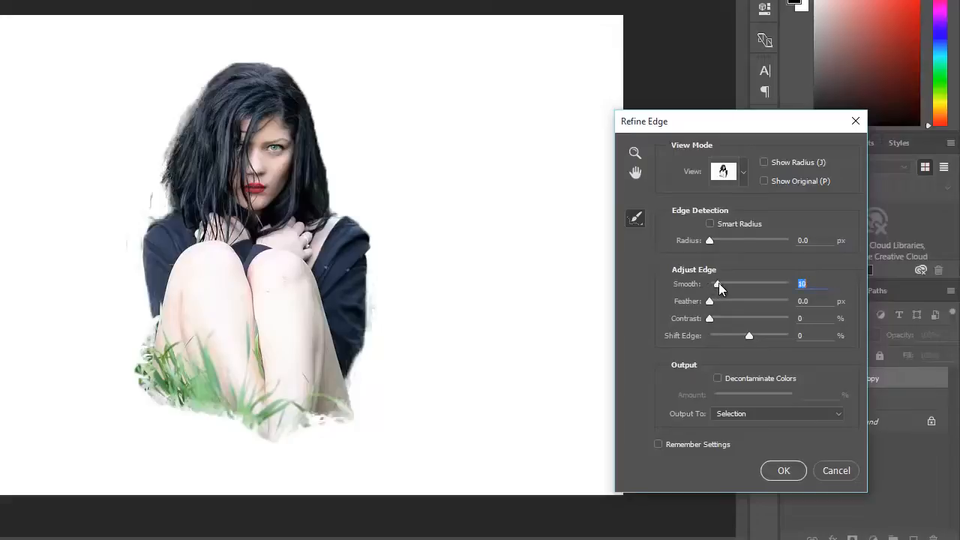
drag(719, 283, 726, 285)
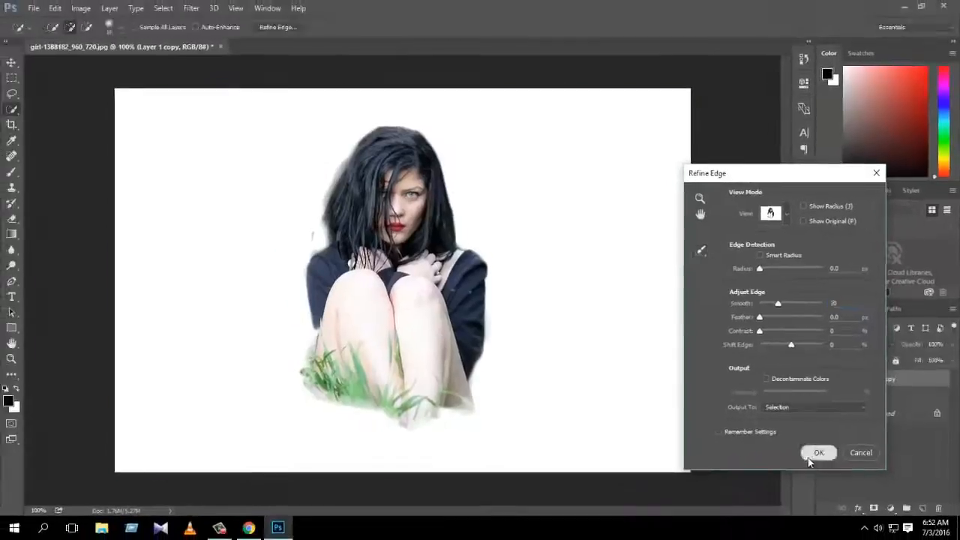
click(811, 457)
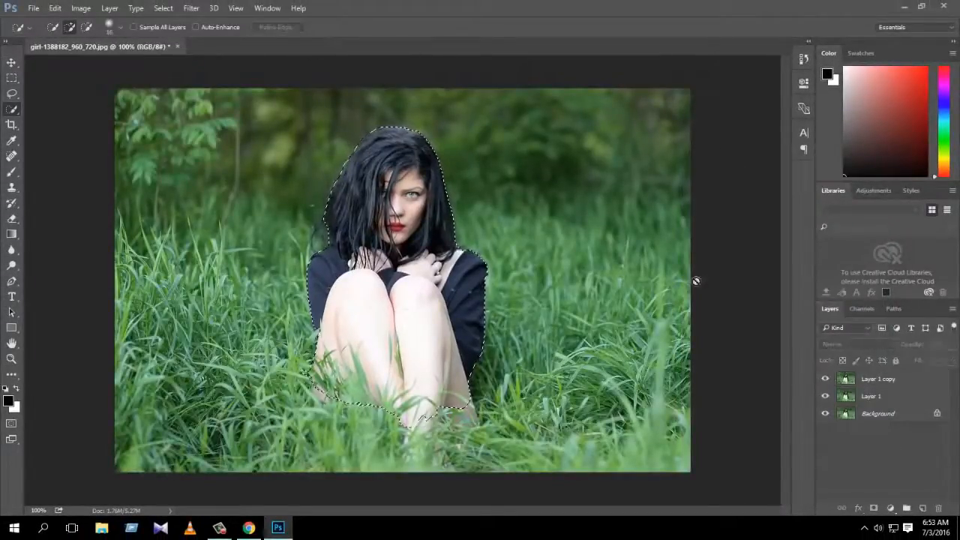
Add a layer mask to Layer 1 copy from the current selection of the woman.
click(904, 396)
click(889, 378)
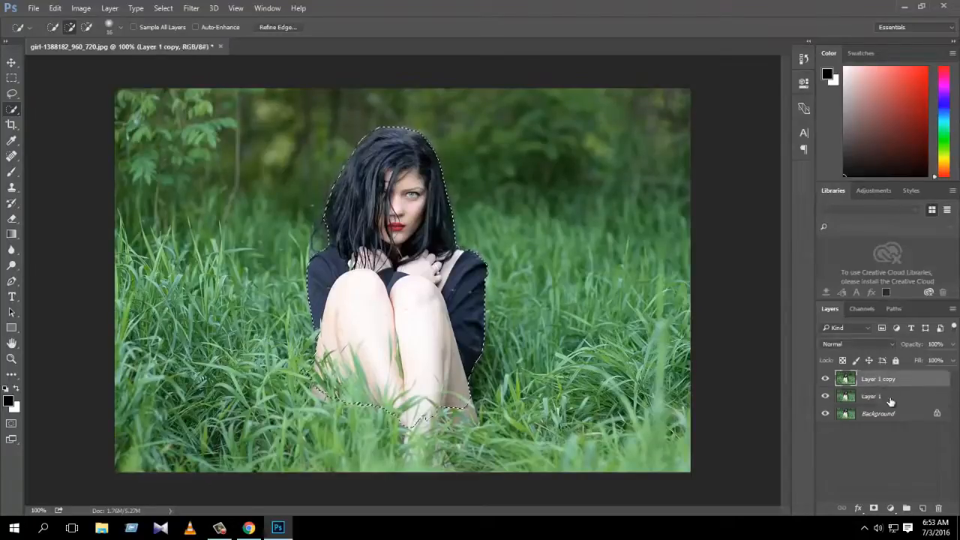
click(893, 396)
click(893, 381)
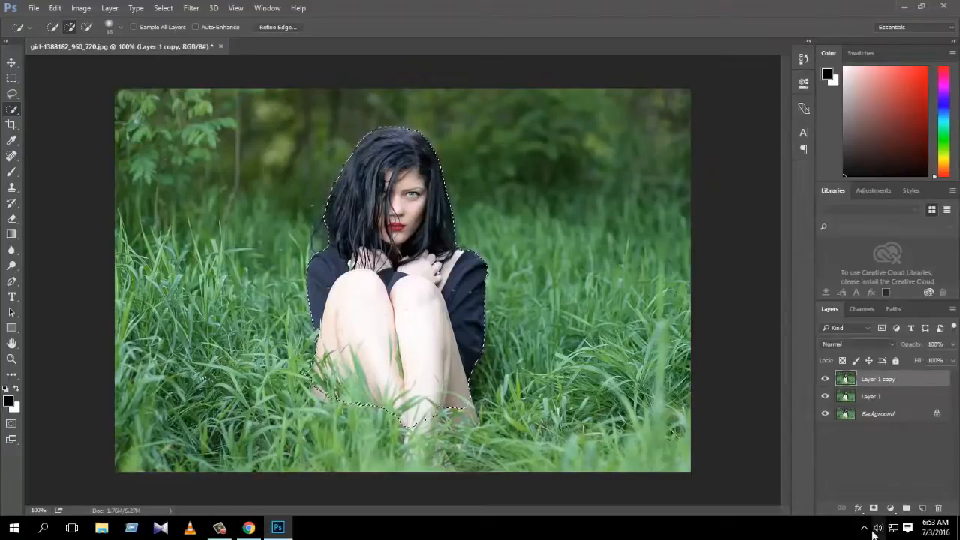
click(874, 509)
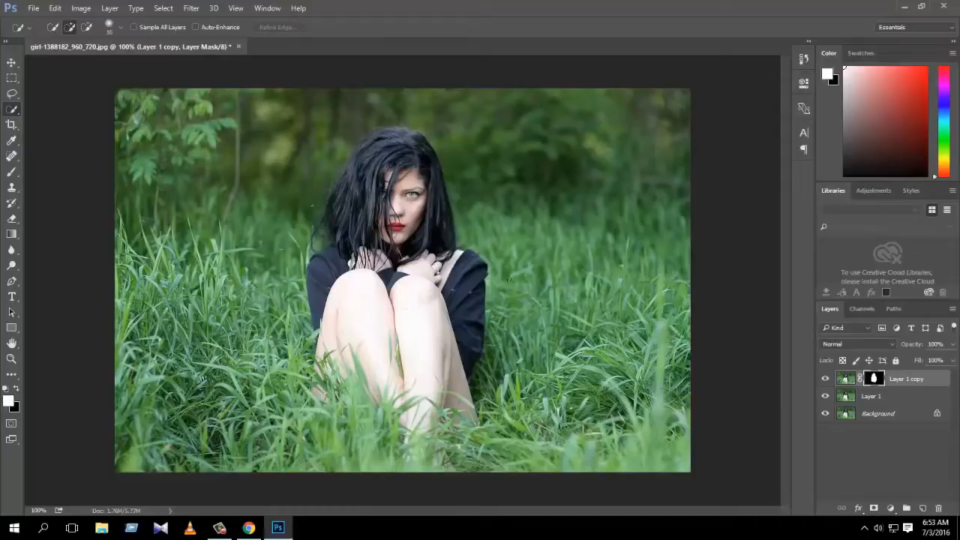
Start a Tilt-Shift blur on Layer 1 and set its blur amount to 7 px.
click(900, 397)
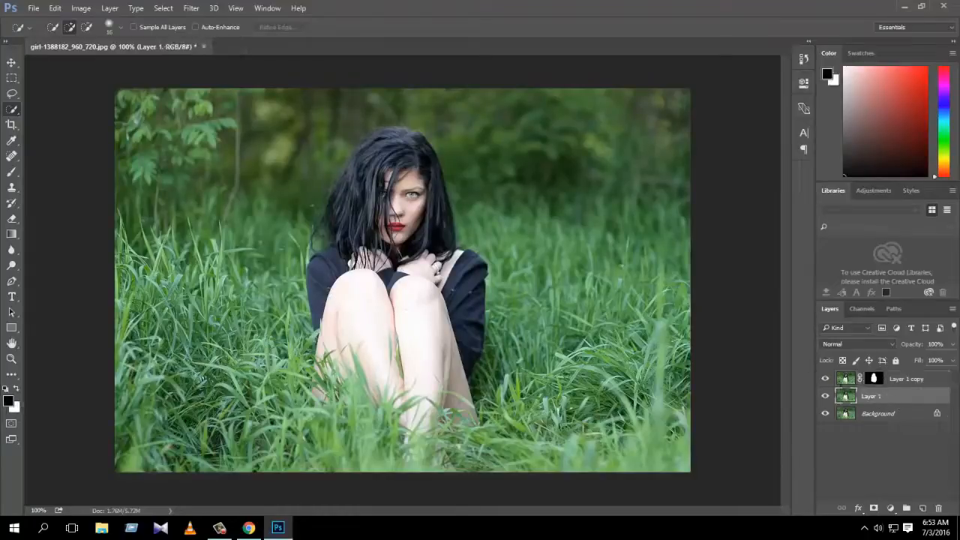
click(191, 8)
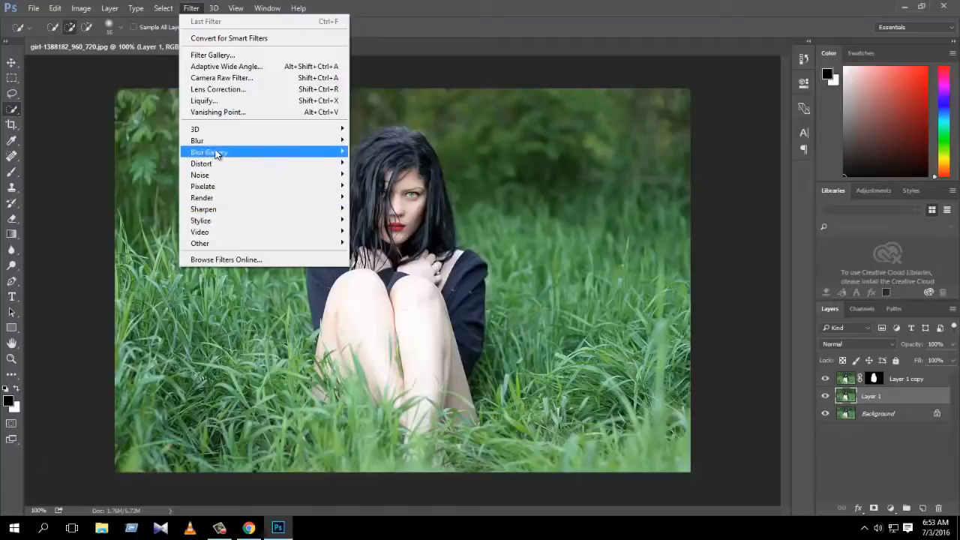
mouse_move(322, 152)
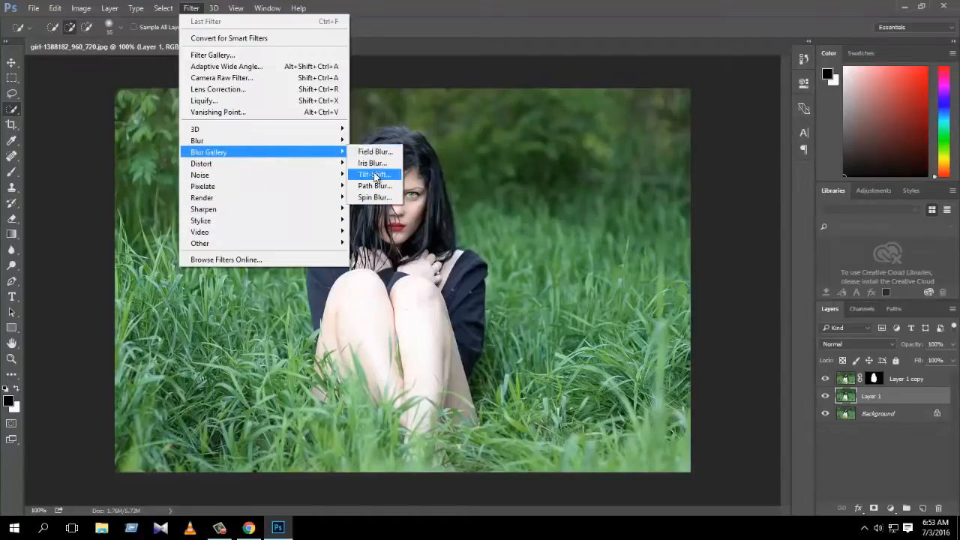
click(375, 175)
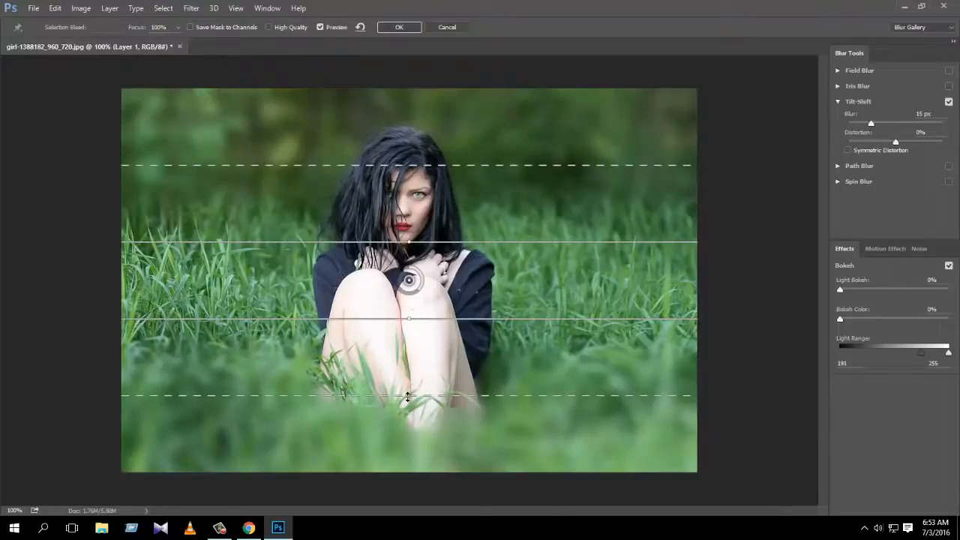
drag(407, 396, 411, 373)
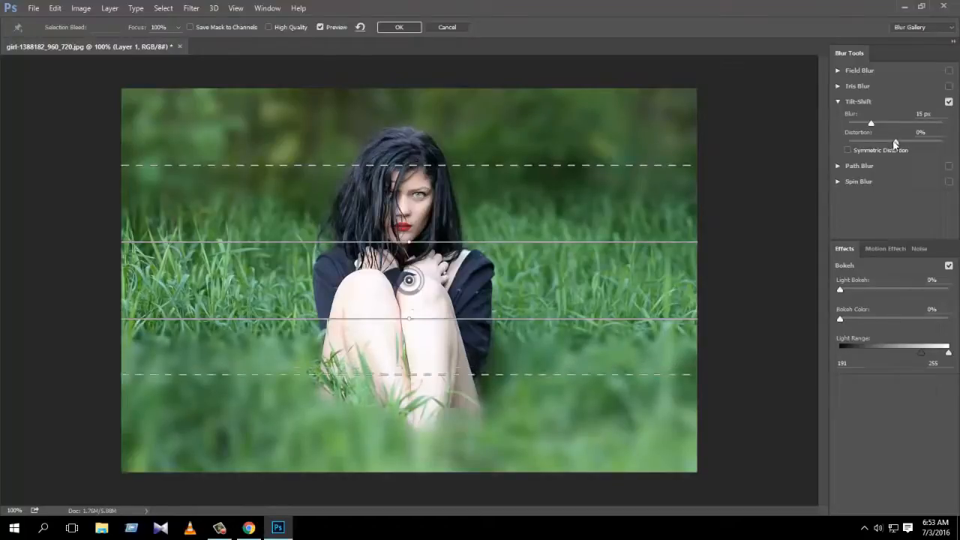
drag(872, 123, 863, 126)
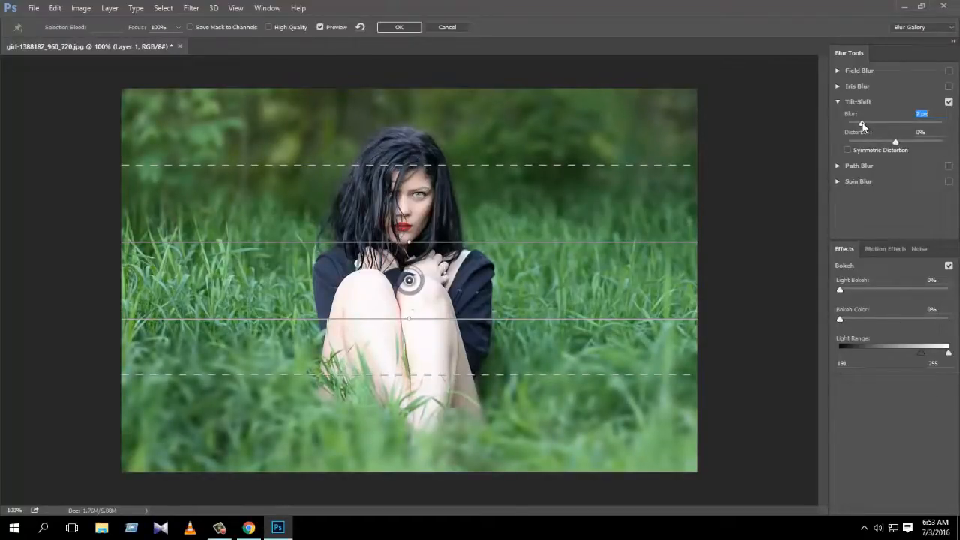
Shift the Tilt-Shift focus lines downward and extend the upper fade beyond the photo's top edge.
drag(424, 375, 421, 400)
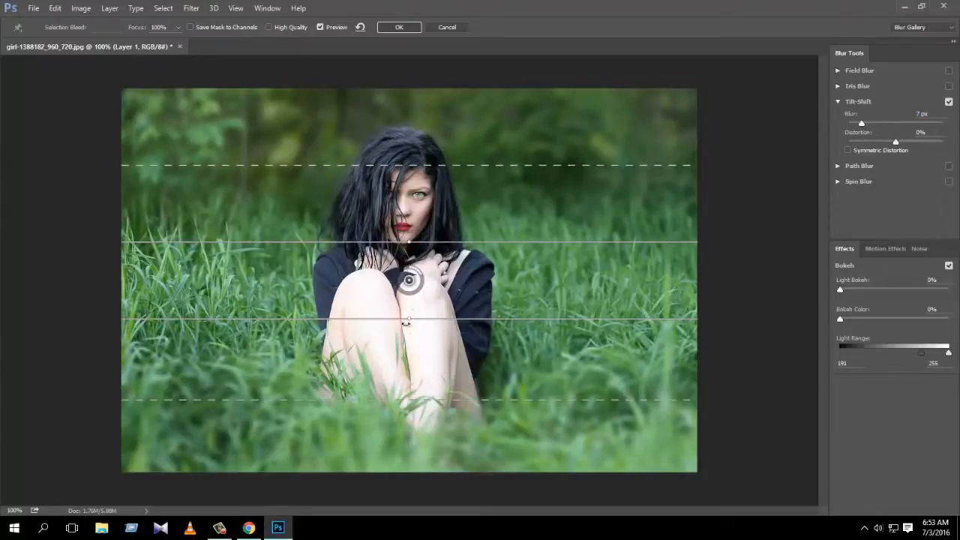
drag(428, 318, 431, 346)
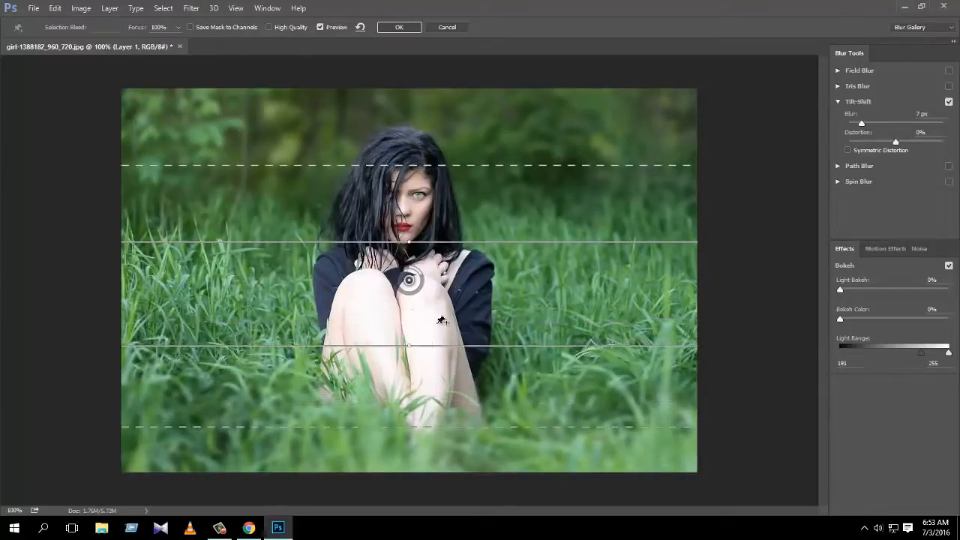
drag(468, 243, 472, 275)
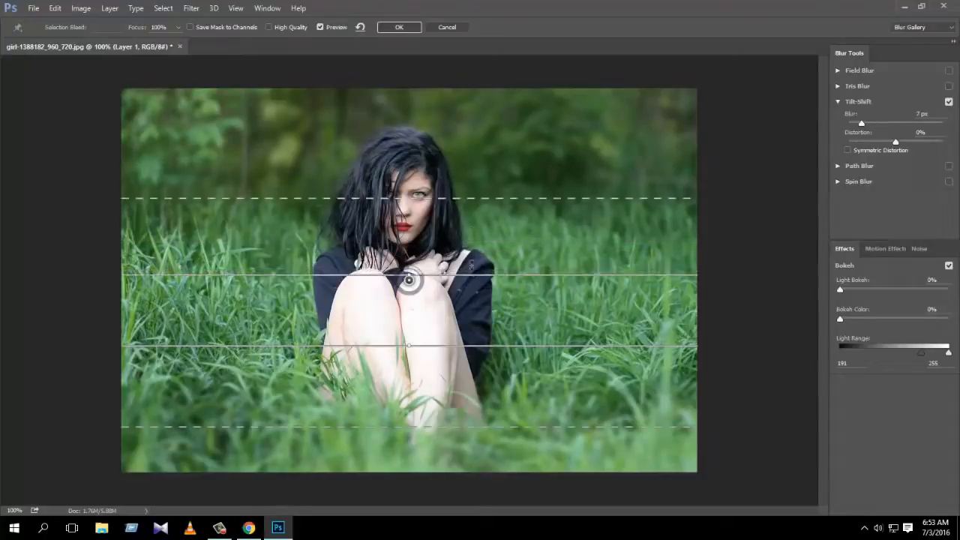
drag(476, 188, 490, 77)
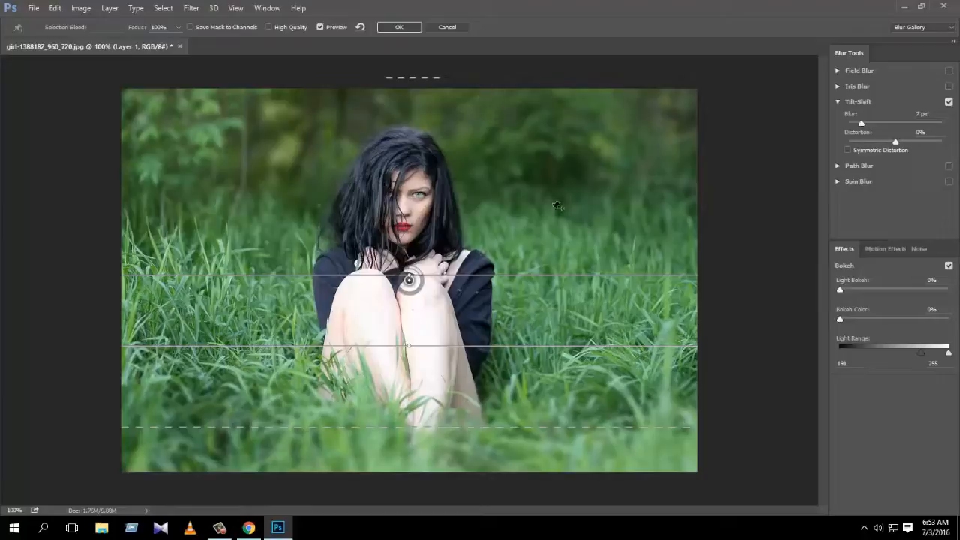
Narrow the Tilt-Shift sharp band around the woman's knees and apply the effect with a 5 px blur.
drag(554, 277, 546, 281)
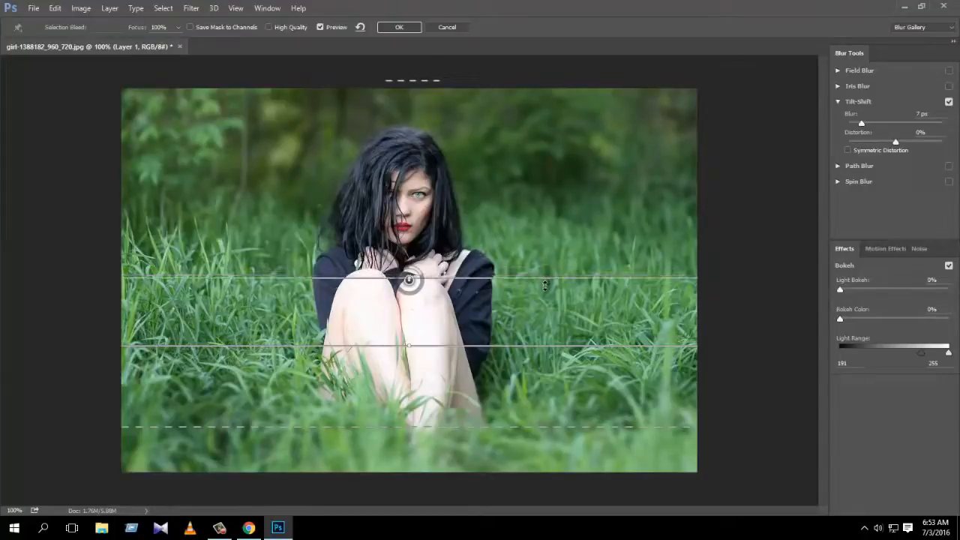
drag(537, 346, 537, 359)
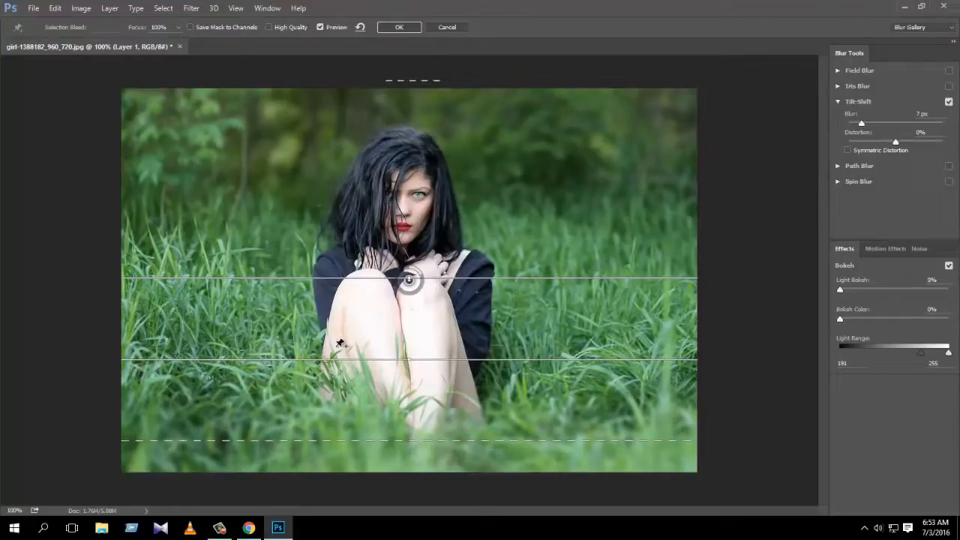
drag(227, 359, 233, 315)
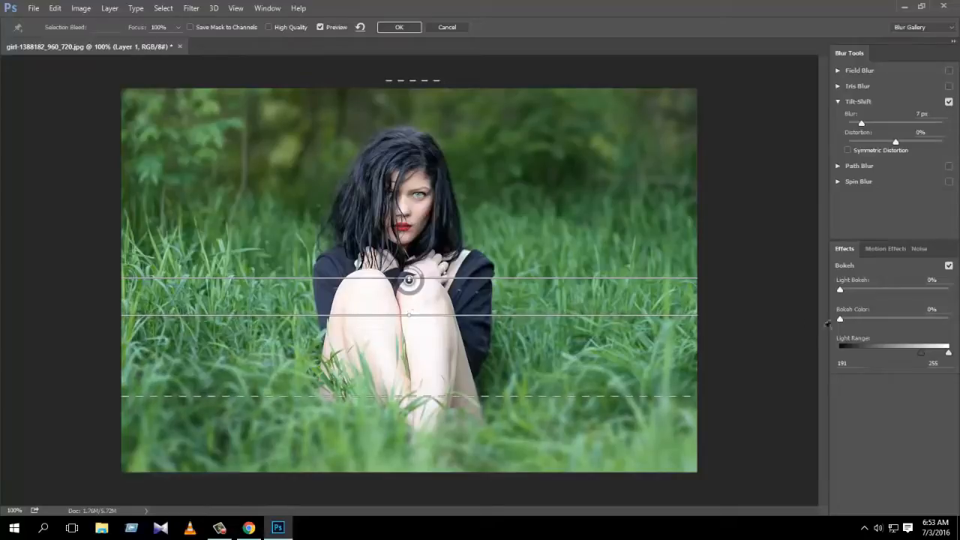
mouse_move(861, 130)
mouse_down()
mouse_move(871, 131)
mouse_move(860, 127)
mouse_up()
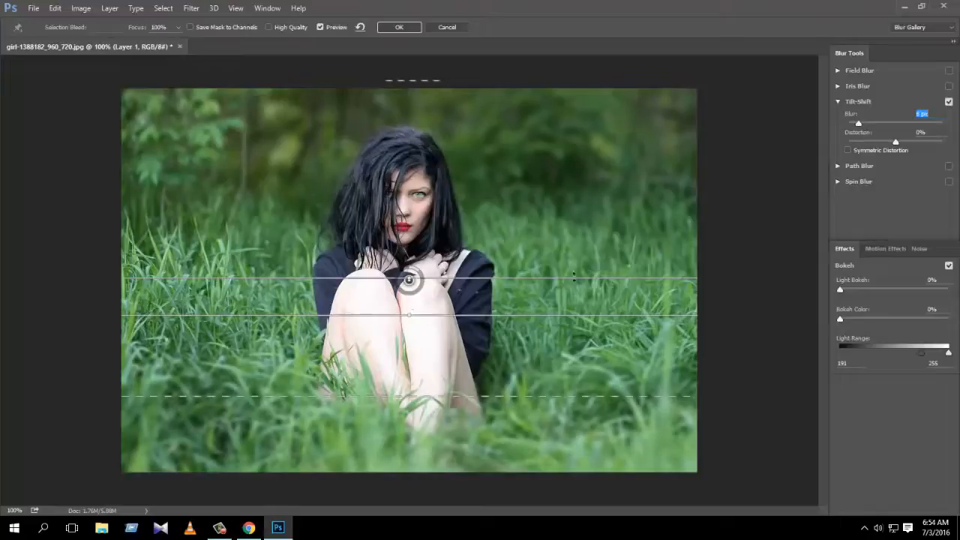
click(410, 26)
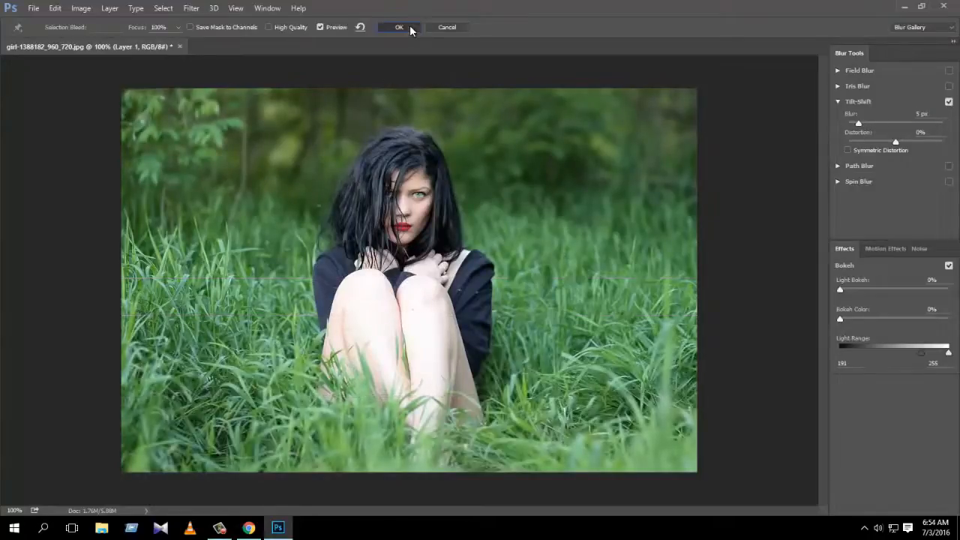
click(575, 128)
right_click(591, 121)
click(732, 116)
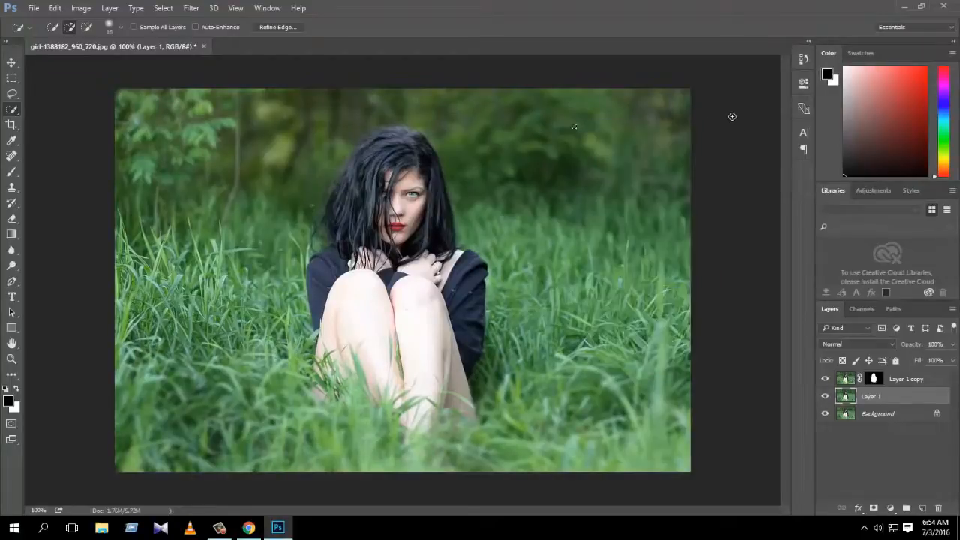
right_click(641, 128)
click(660, 130)
Add a Curves adjustment layer above Layer 1 and raise the RGB midtones to brighten the background.
click(884, 418)
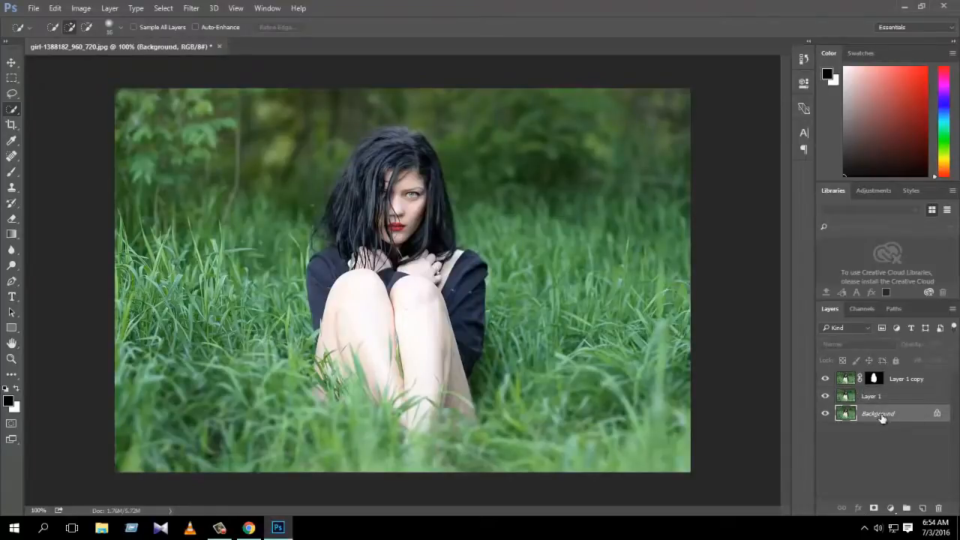
click(881, 398)
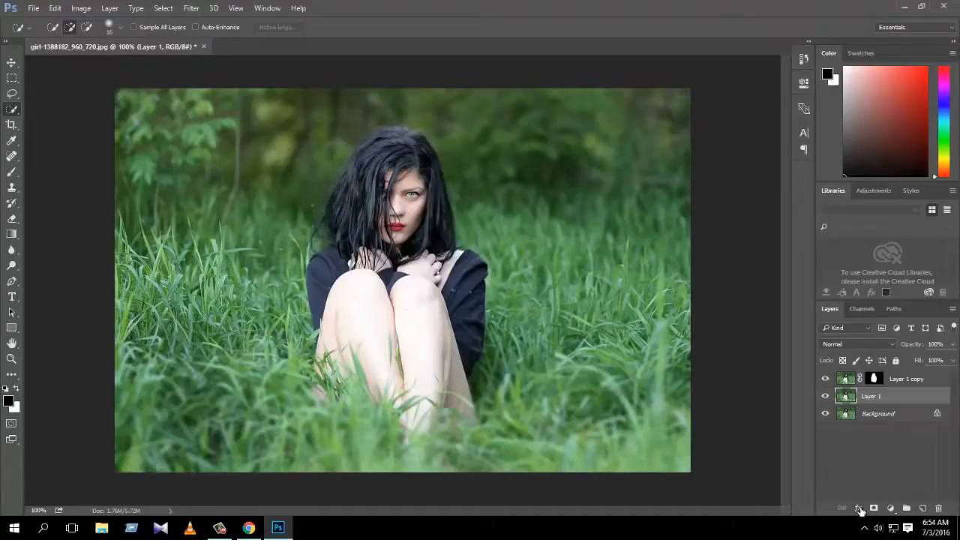
click(891, 509)
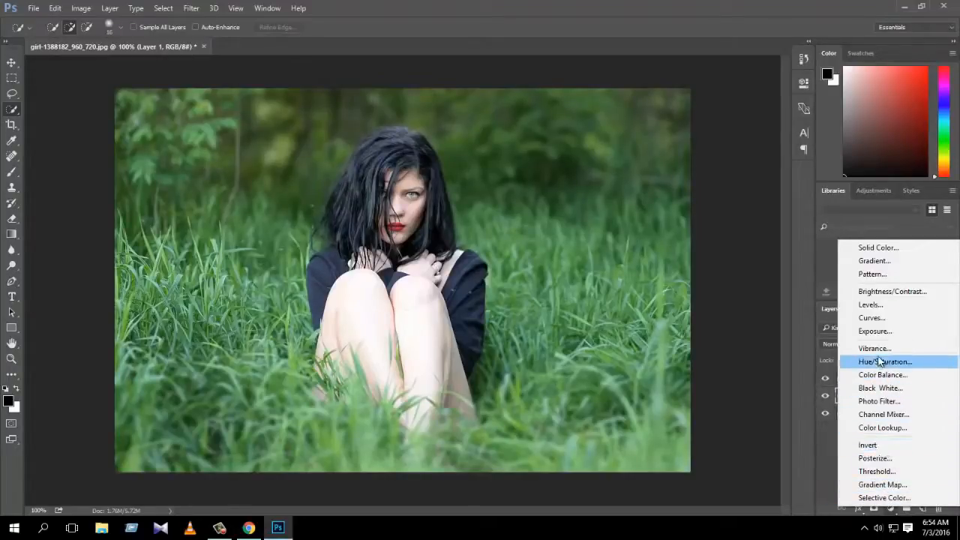
click(870, 318)
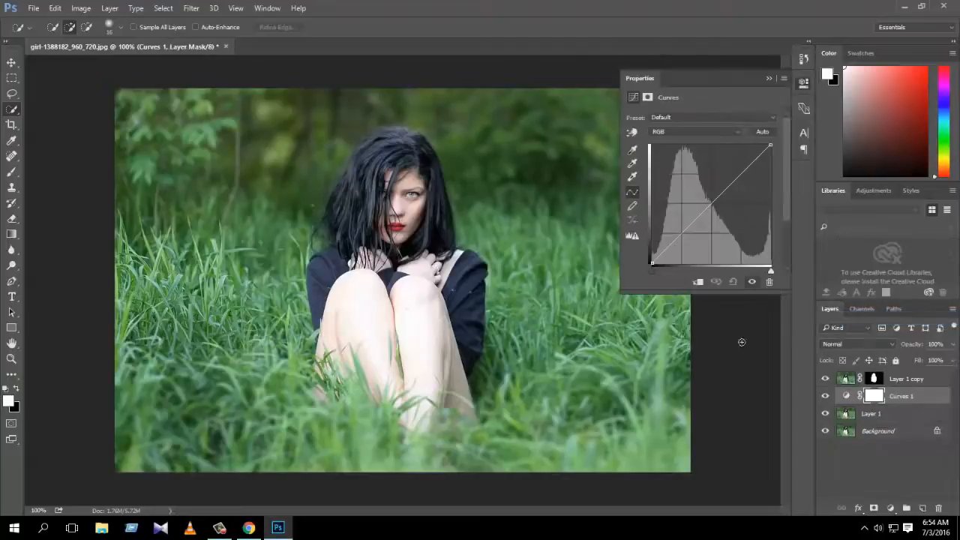
drag(709, 200, 699, 193)
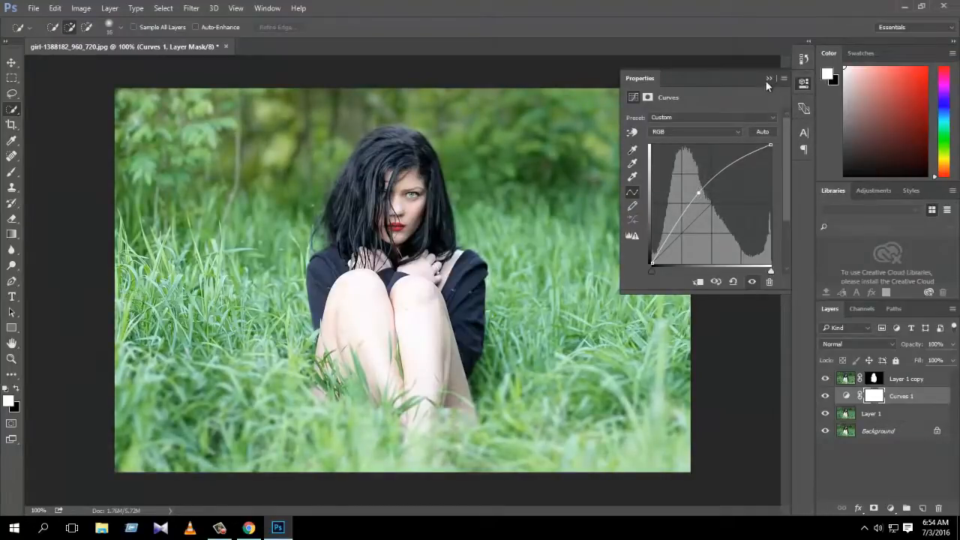
click(768, 78)
Add a Hue/Saturation adjustment above the Curves layer with hue +9, saturation +39 and lightness +8.
click(890, 508)
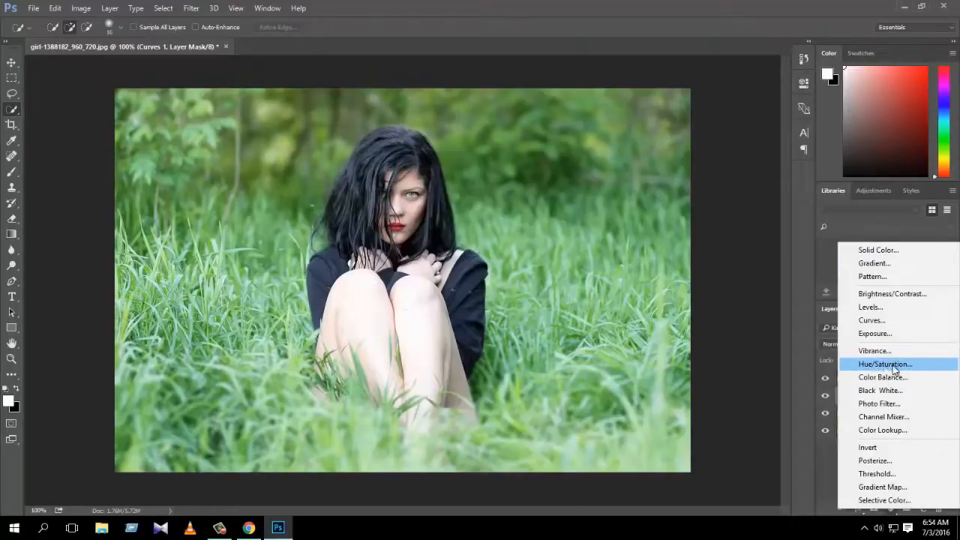
click(891, 367)
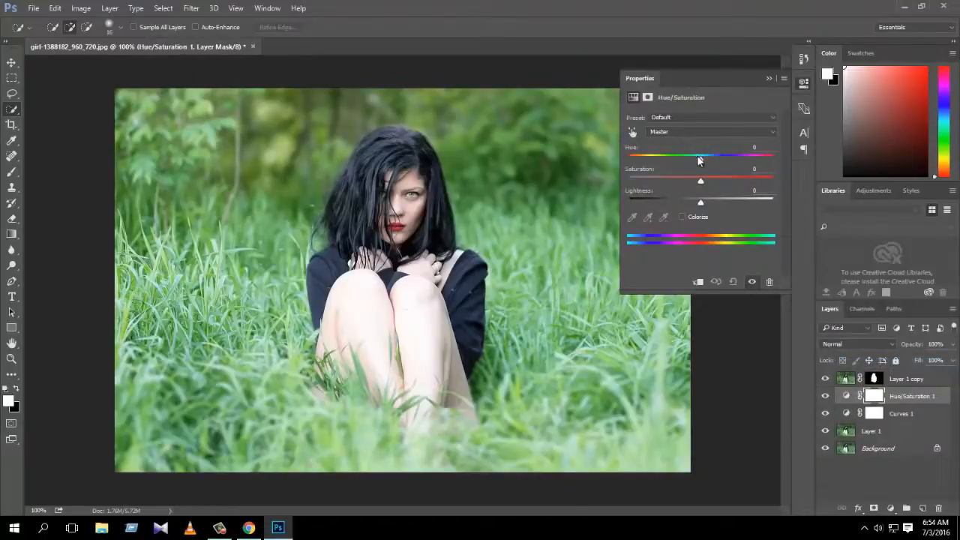
drag(704, 157, 709, 159)
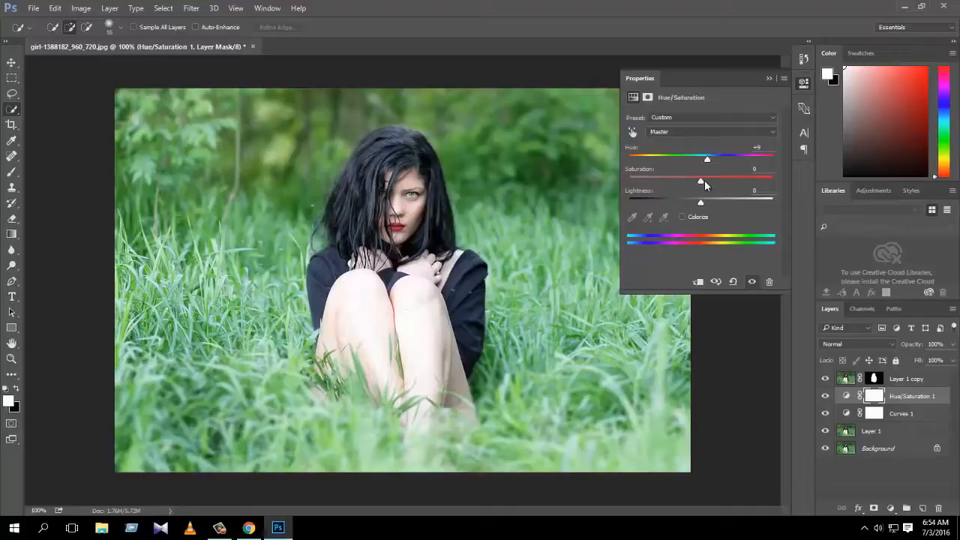
drag(701, 183, 706, 203)
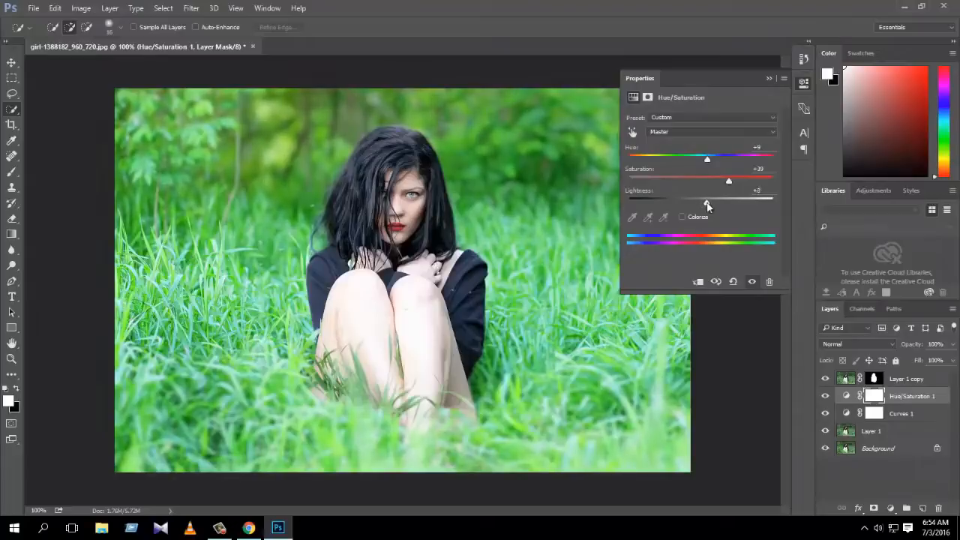
click(766, 78)
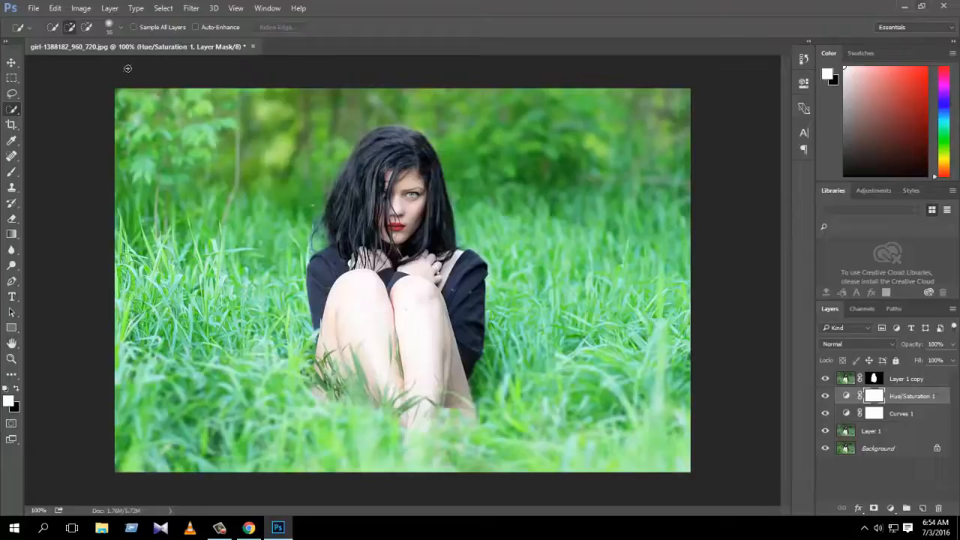
Find the original girl-1388182_960_720.jpg through the Open dialog and preview it in the Photos app.
click(33, 8)
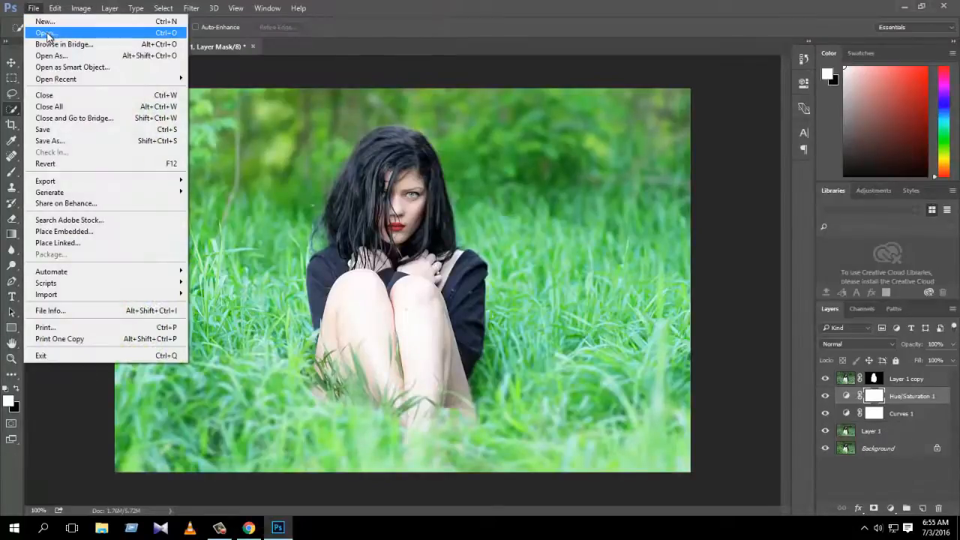
click(46, 33)
scroll(278, 188, down, 8)
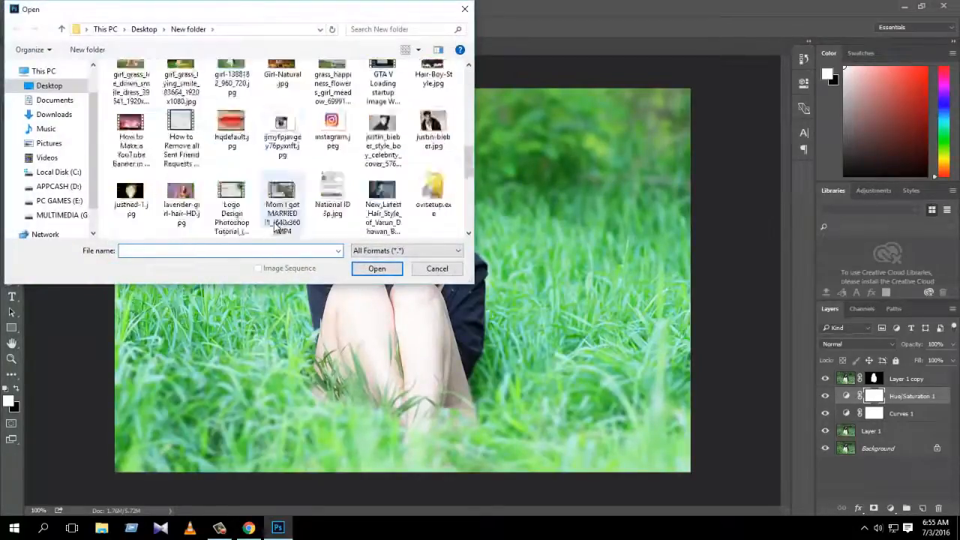
scroll(276, 225, down, 3)
scroll(274, 223, up, 4)
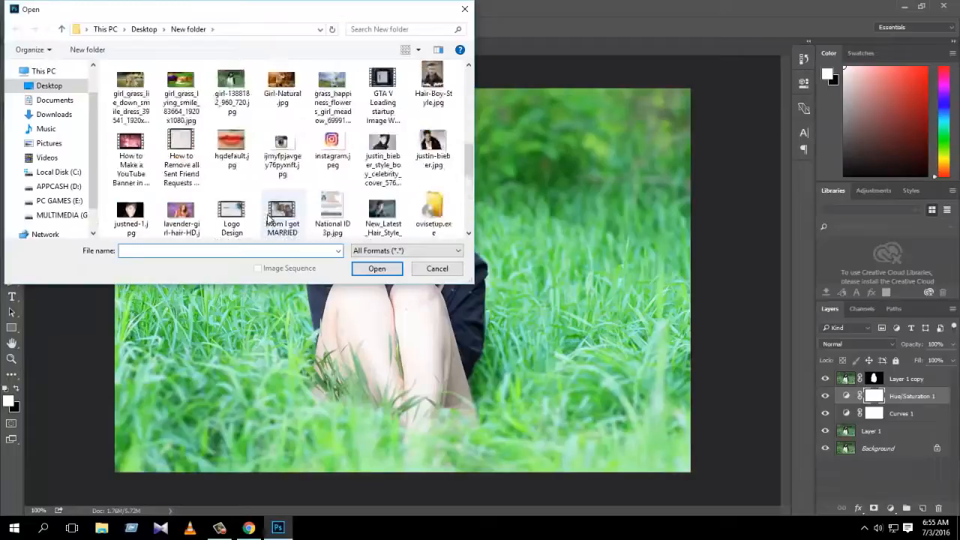
scroll(270, 218, up, 1)
click(238, 150)
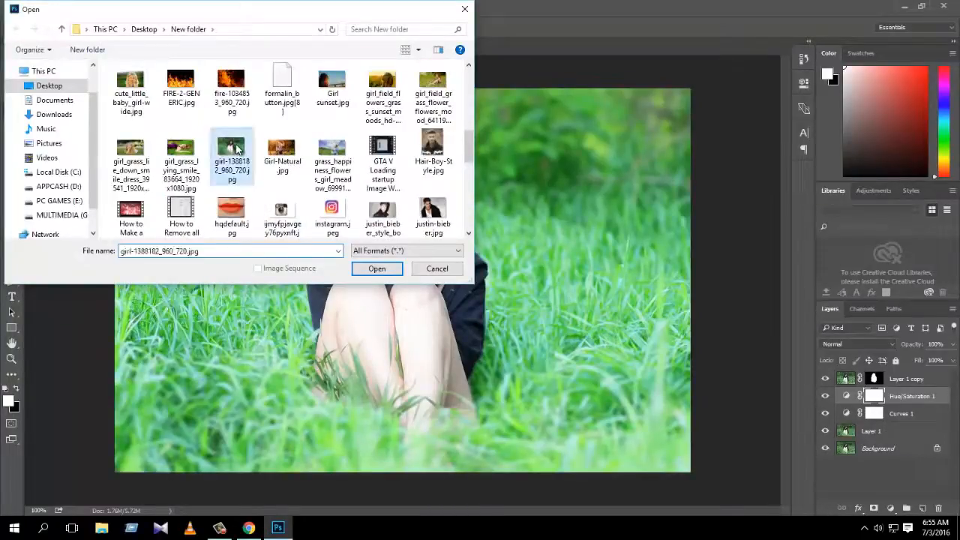
right_click(232, 147)
click(273, 171)
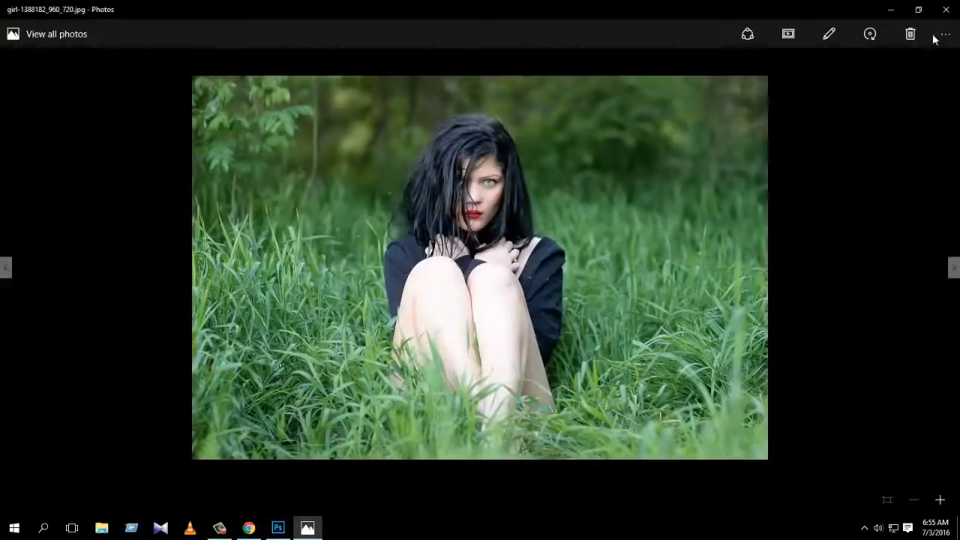
Compare the original photo in a smaller Photos window beside the edited image, and close the viewer.
click(918, 9)
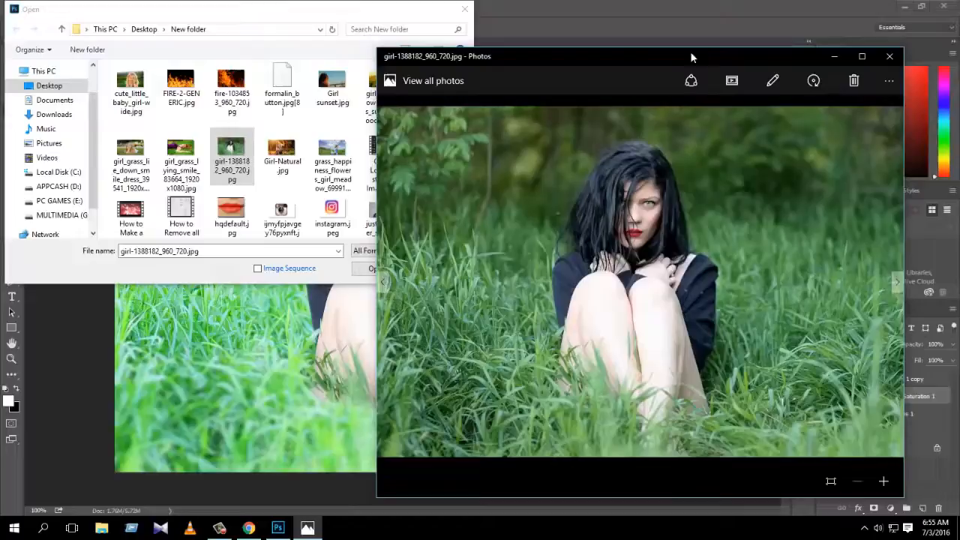
click(465, 9)
click(306, 528)
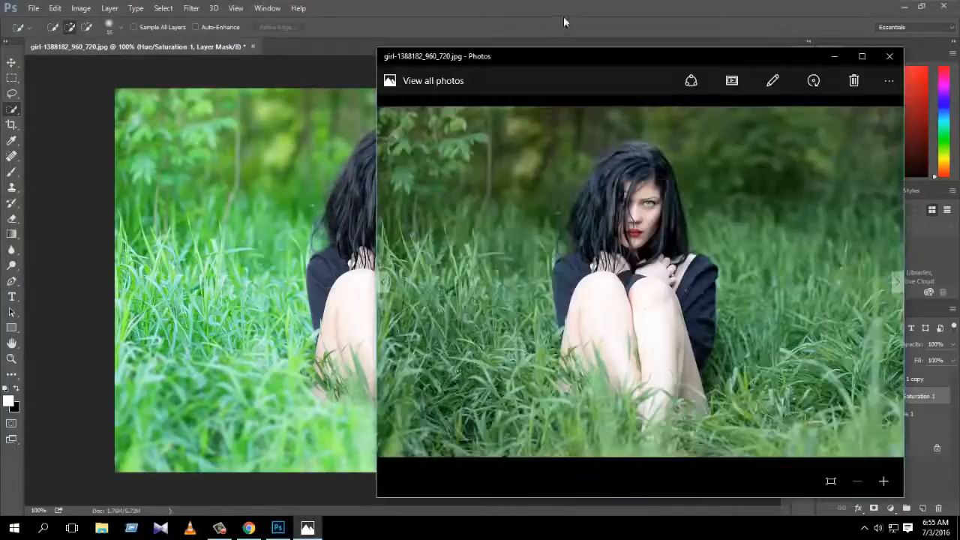
drag(534, 56, 681, 41)
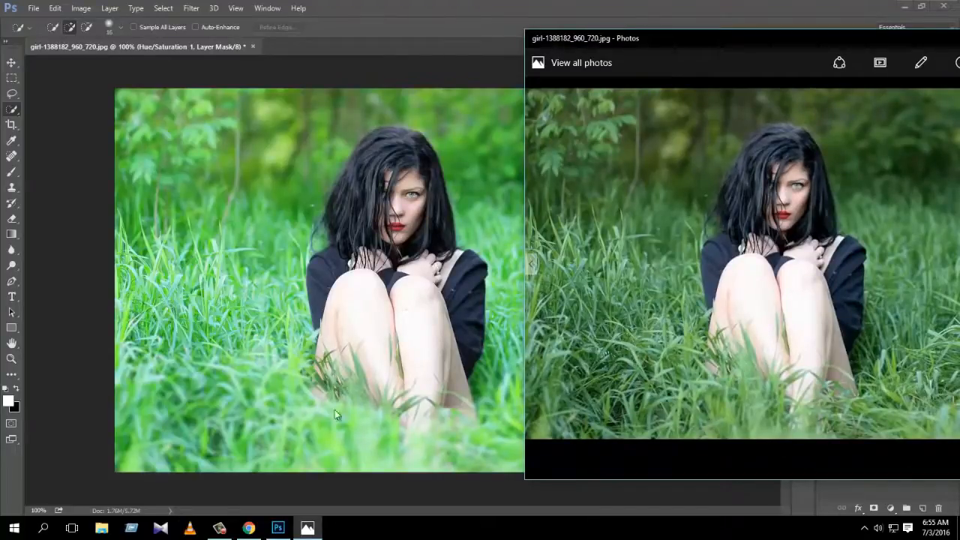
drag(690, 43, 434, 87)
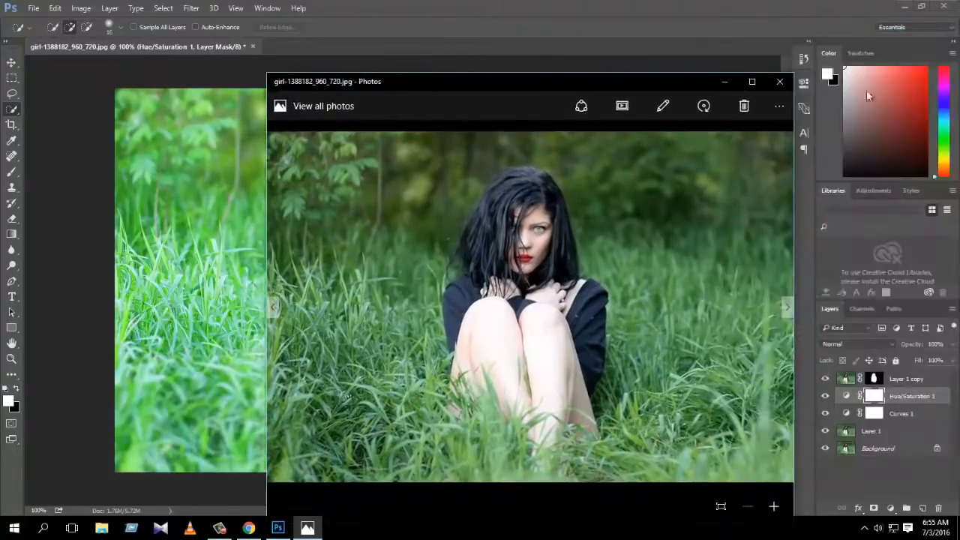
click(778, 79)
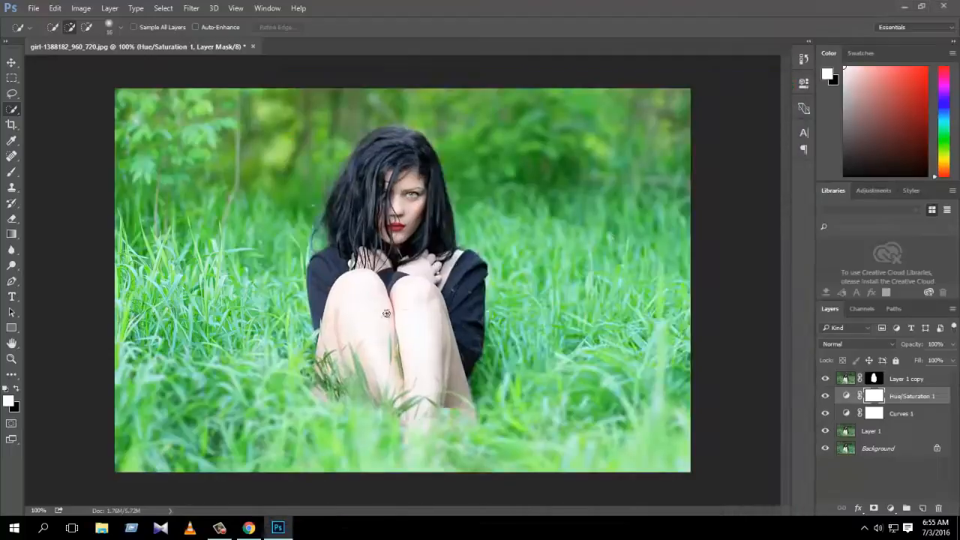
click(219, 528)
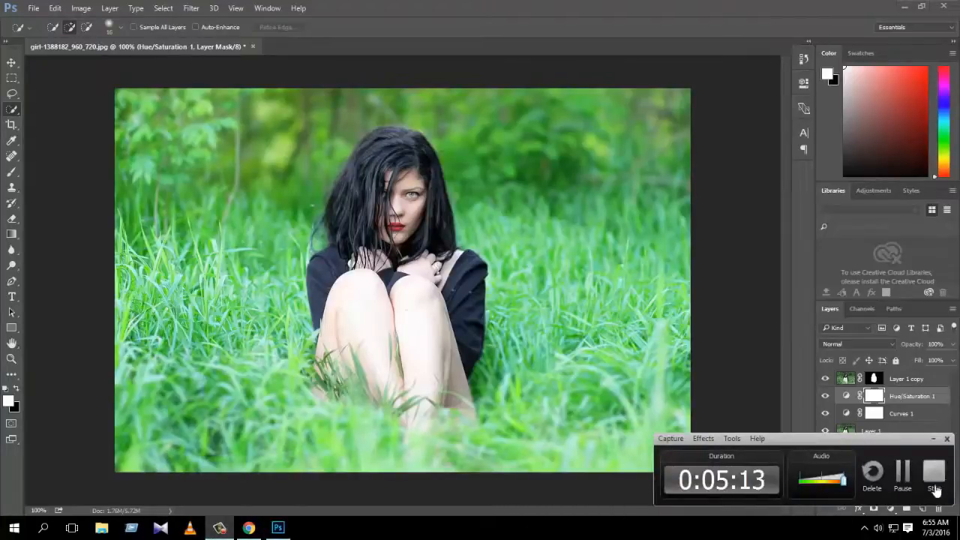